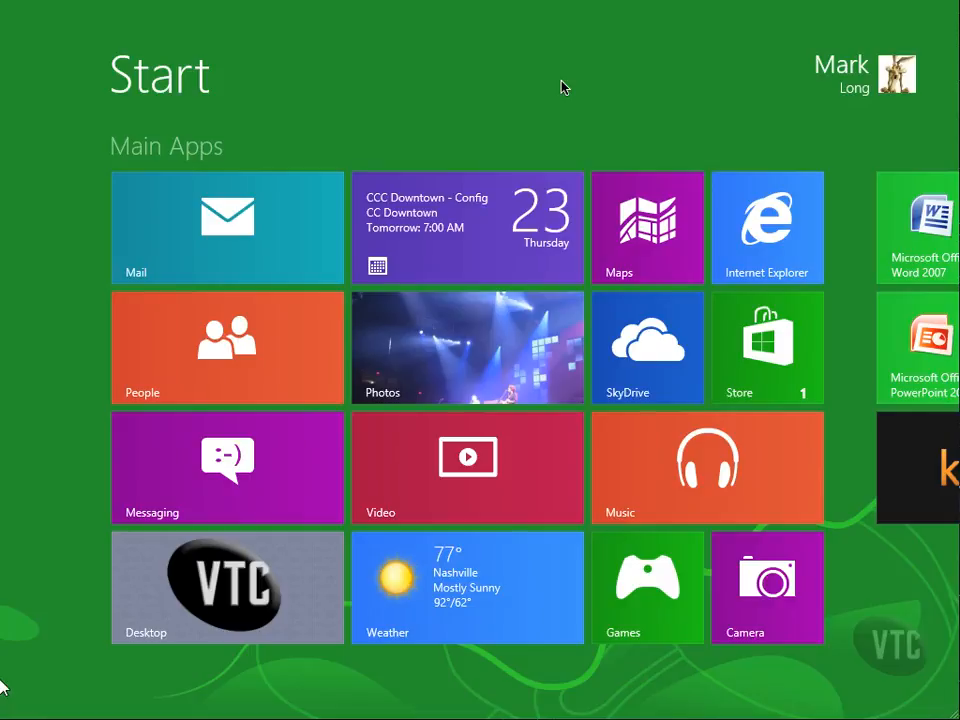
Step: Open the Mail app and display the SearchDataCenter.com message about building a cloud in the Gmail inbox
left_click(257, 230)
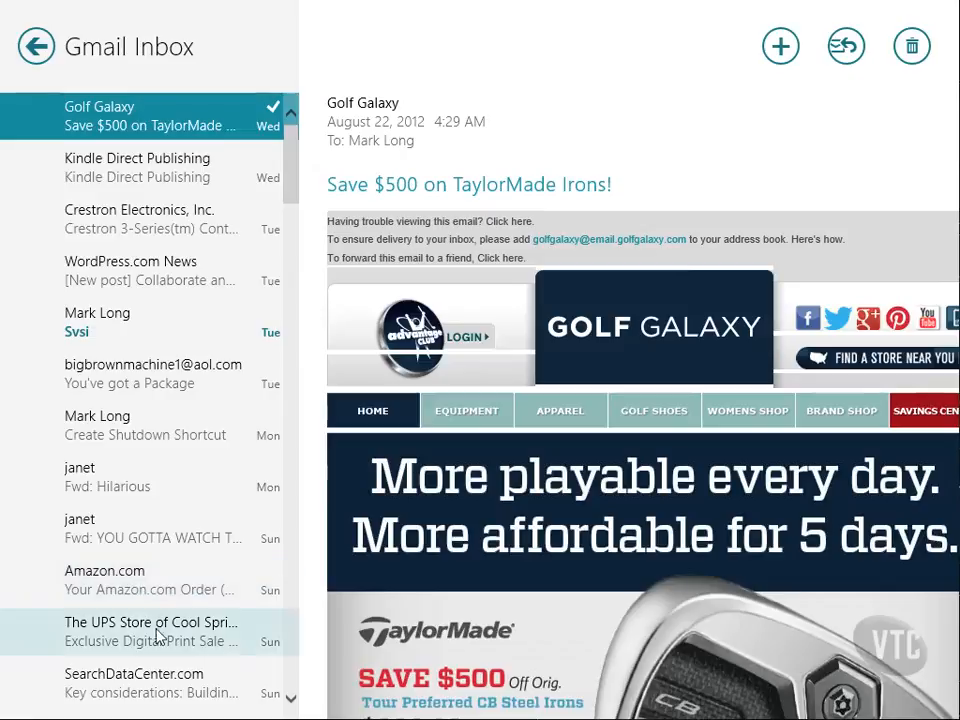
left_click(155, 684)
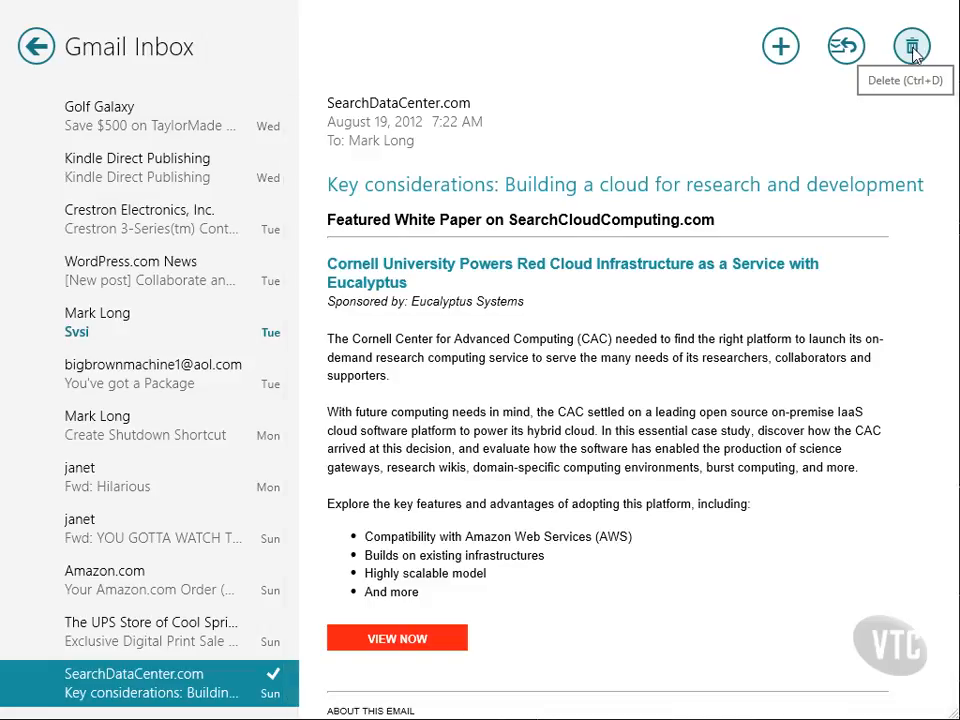
Step: Start a reply to the SearchDataCenter.com message, and close it by deleting the draft
left_click(853, 50)
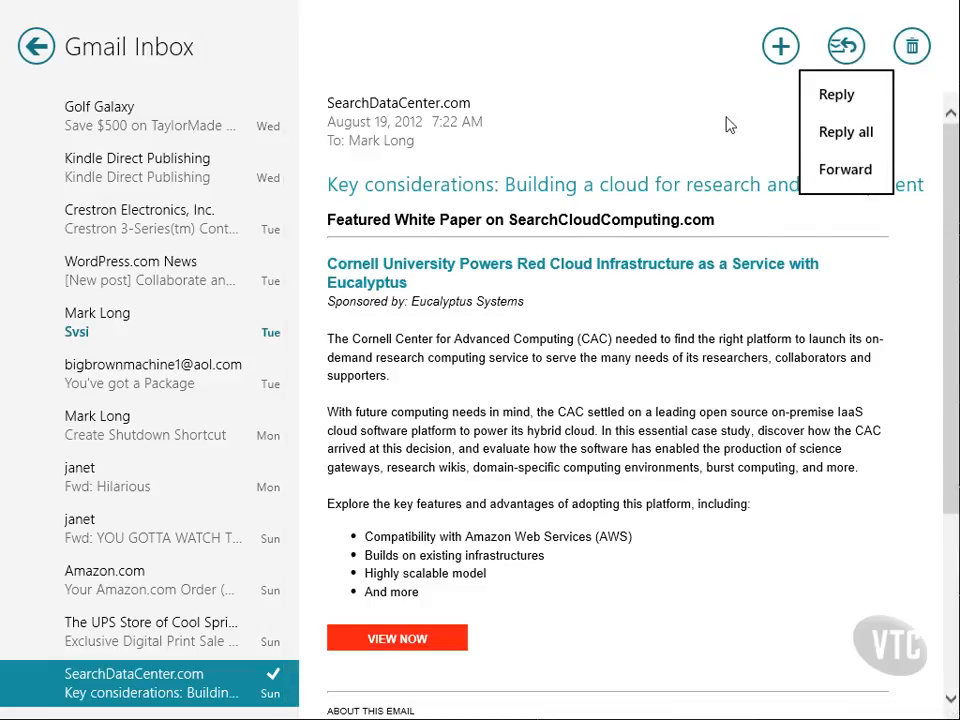
left_click(832, 95)
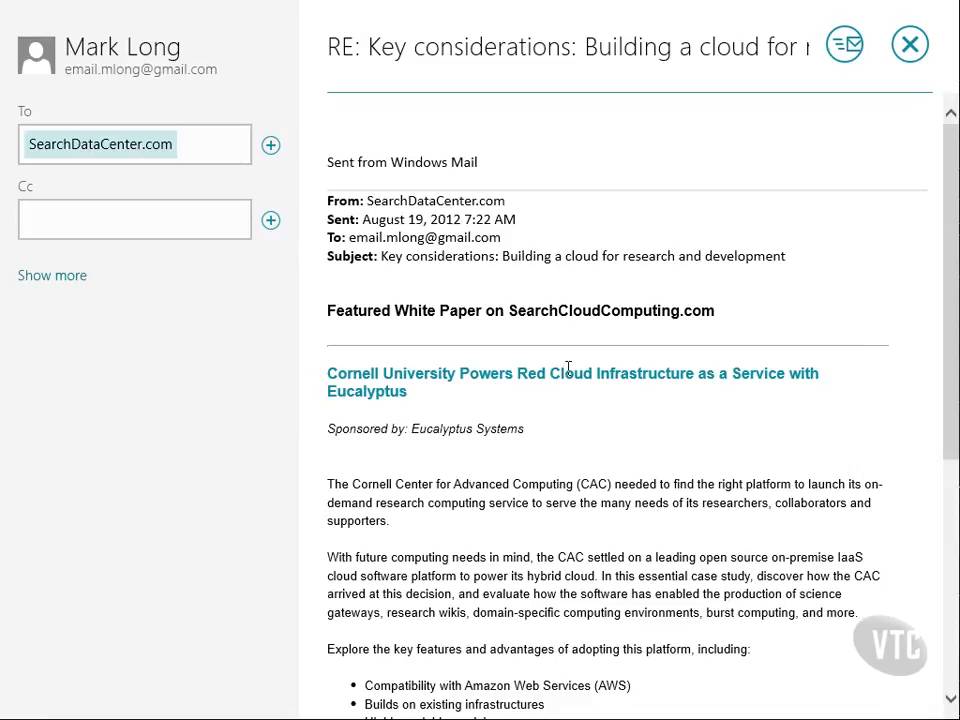
left_click(909, 47)
left_click(888, 140)
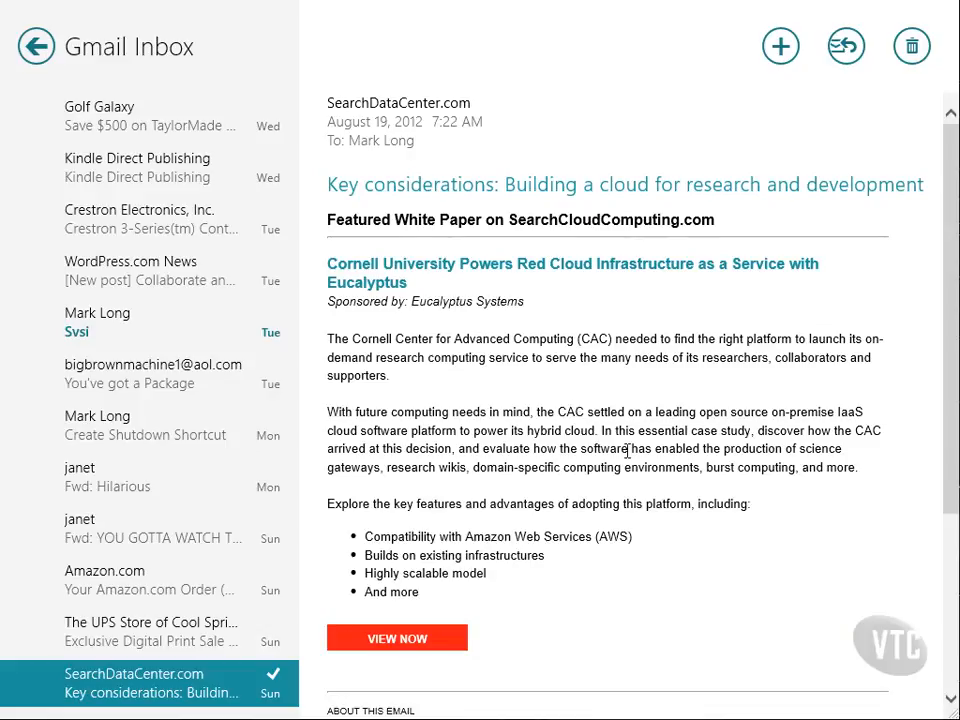
Step: Create a new message and reveal its Bcc and priority fields, leaving the priority at Normal priority
left_click(783, 48)
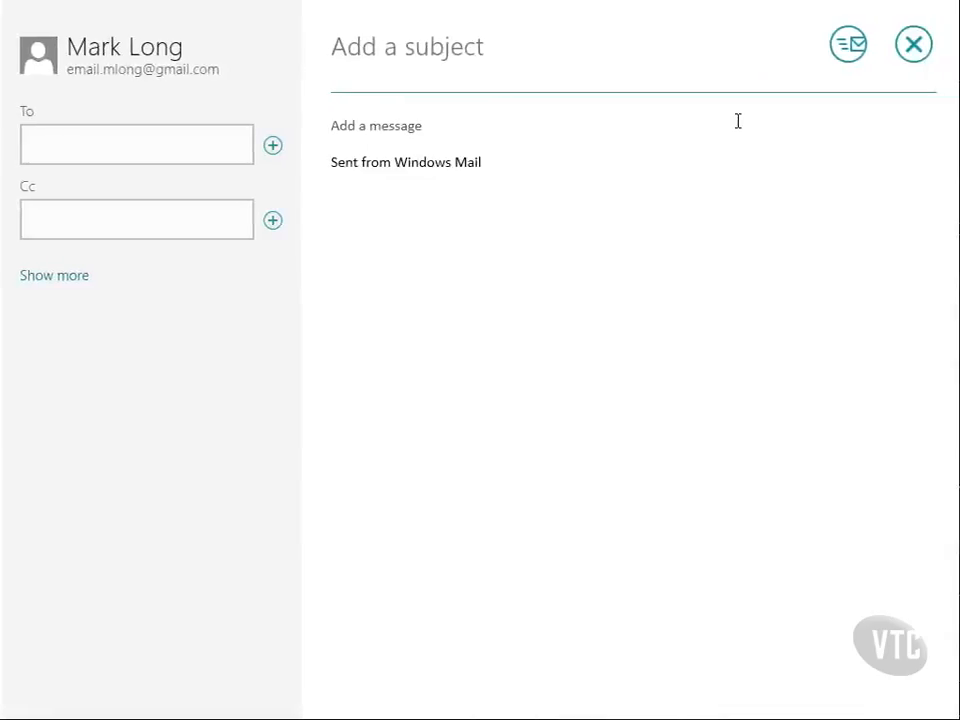
left_click(100, 132)
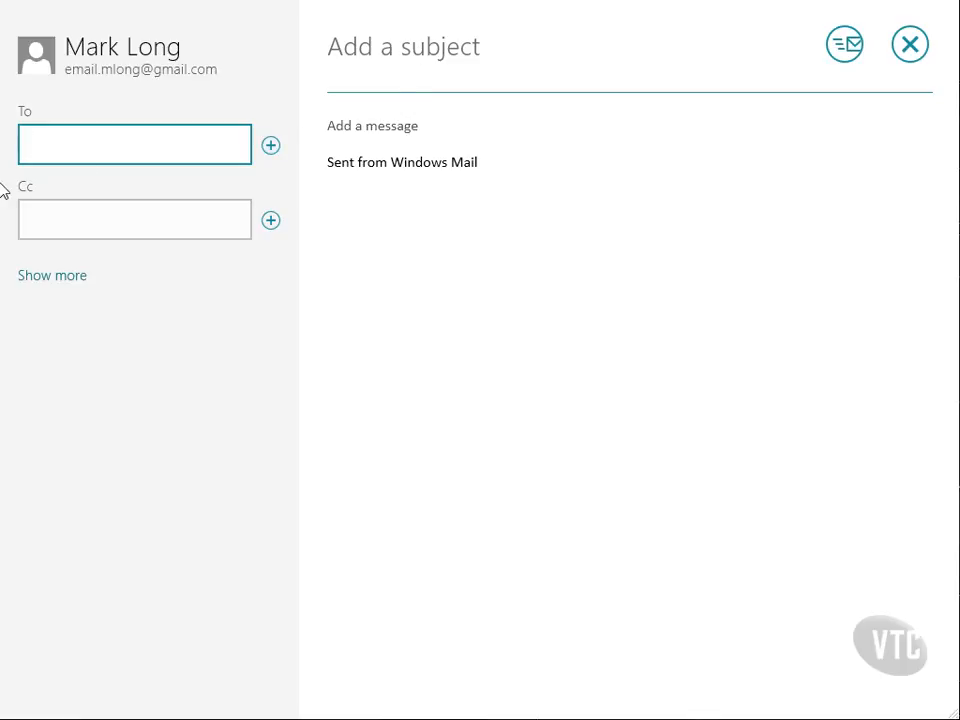
left_click(47, 222)
left_click(57, 284)
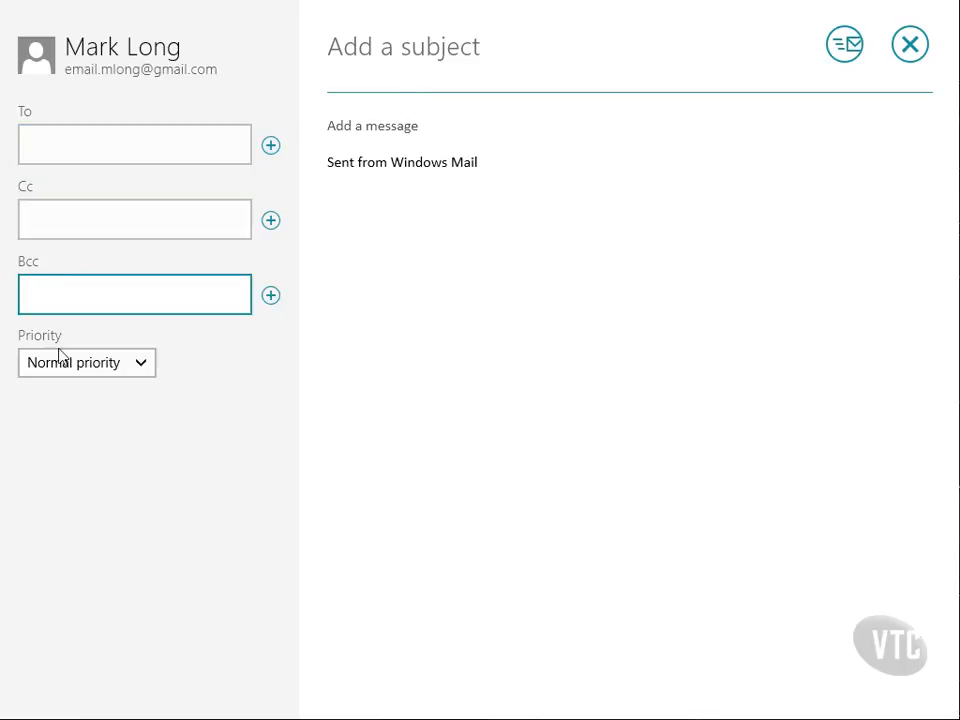
left_click(141, 369)
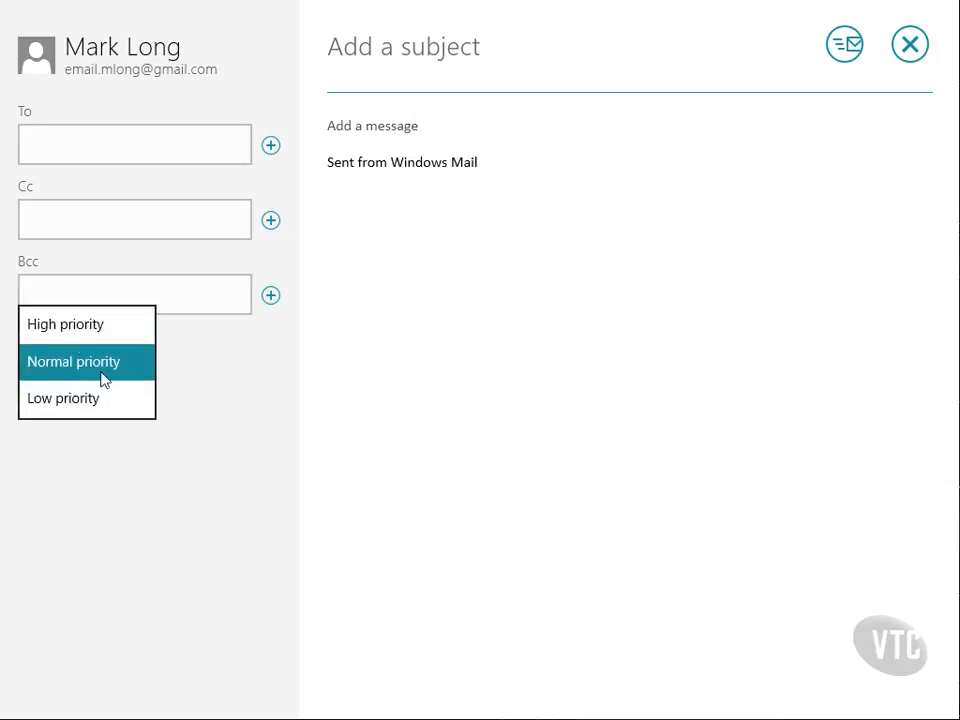
left_click(386, 370)
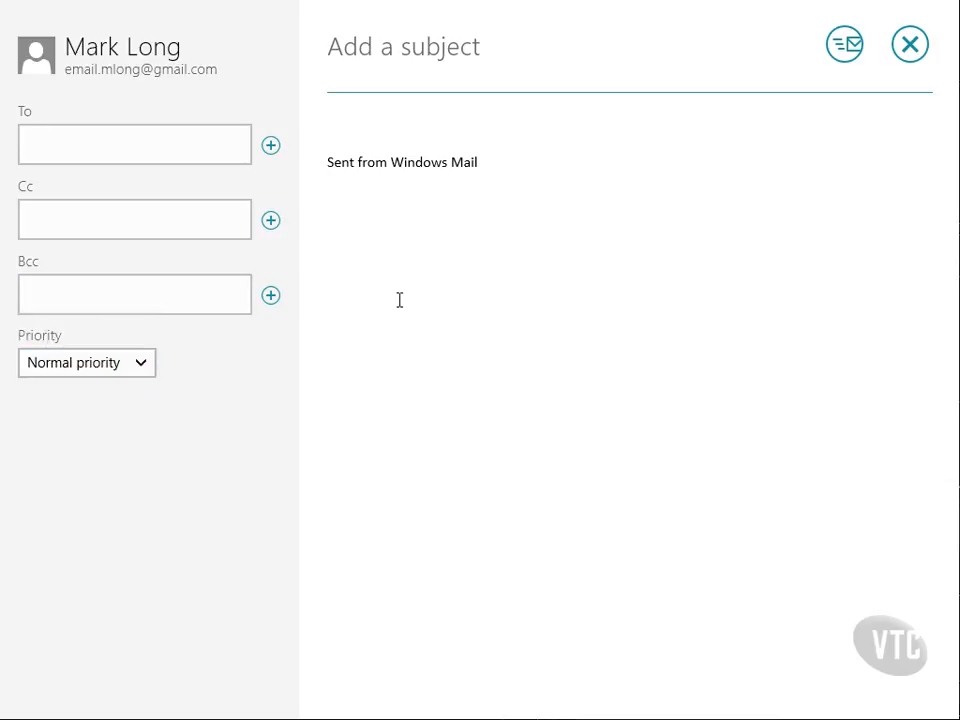
Step: Enter the subject "Test Message" and the body "This is my test message..." without the "Sent from Windows Mail" signature
left_click(414, 54)
type("Test Message")
left_click(410, 121)
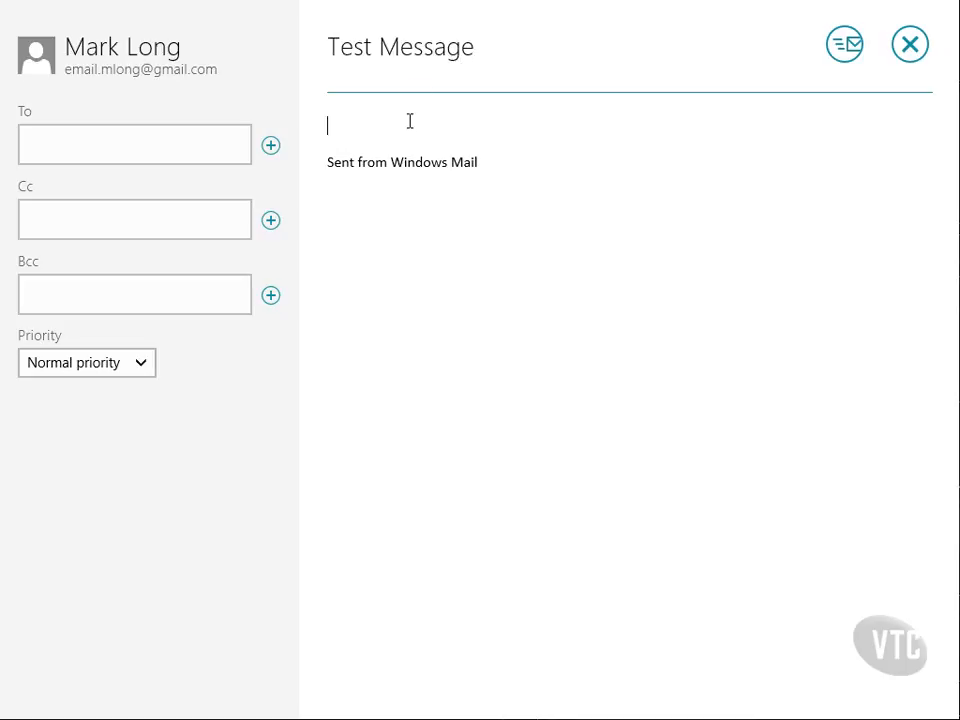
type("This is my test message...")
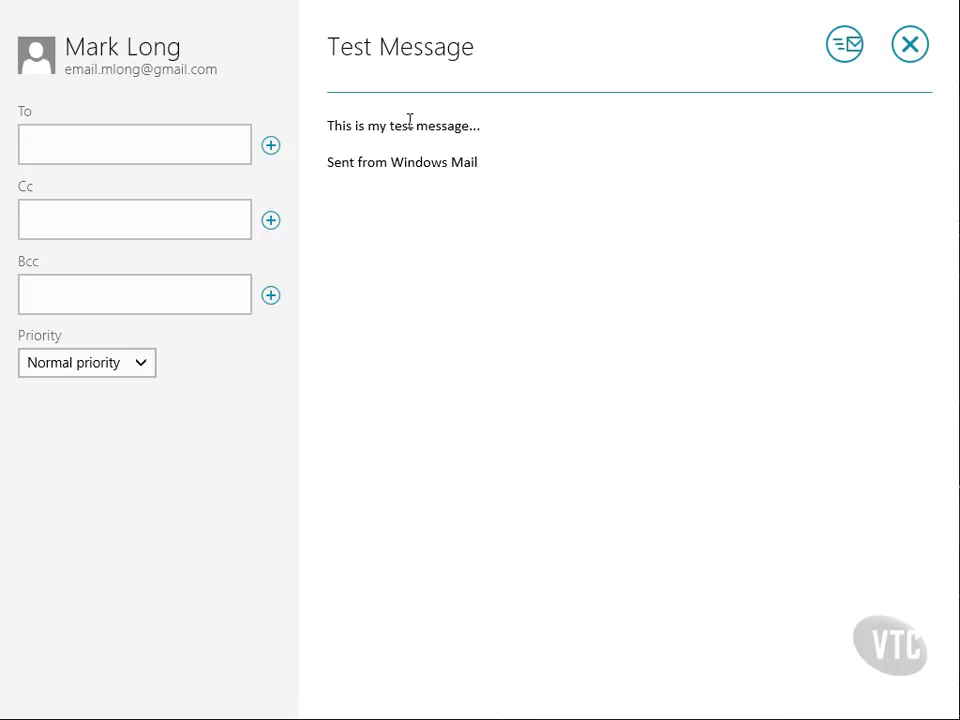
left_click_drag(496, 164, 324, 163)
key("Delete")
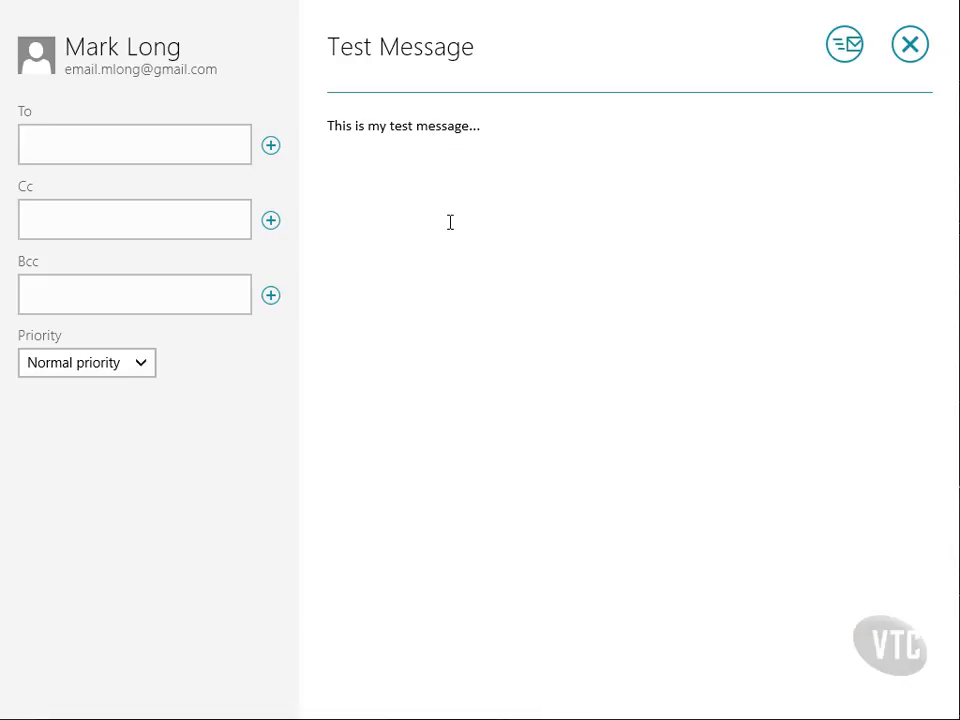
Step: Underline the words "is my test message" in the message body
double_click(437, 127)
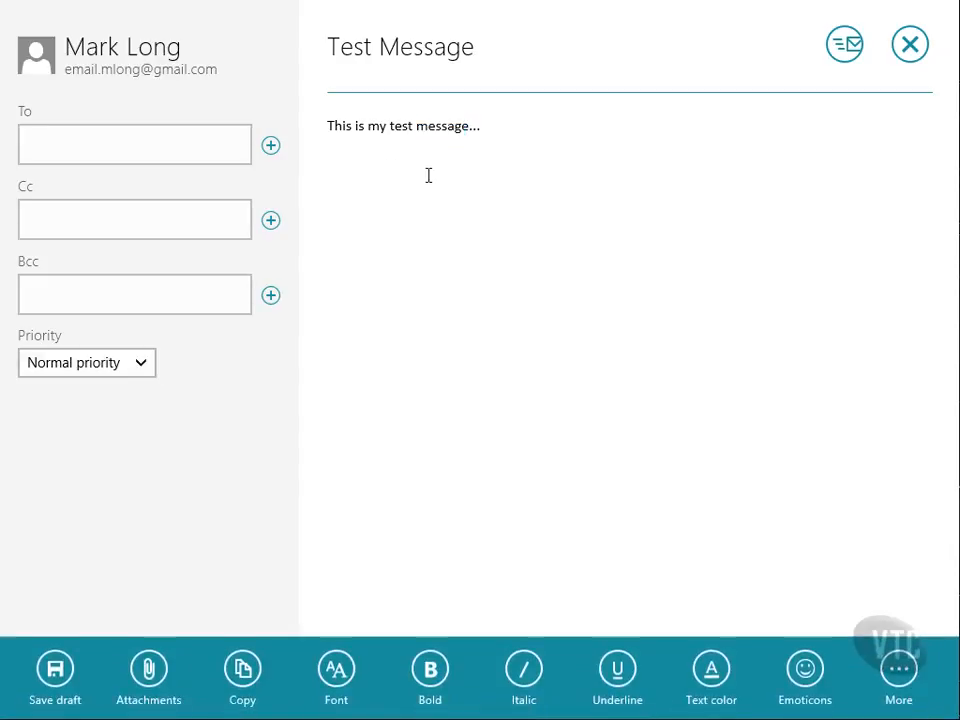
left_click_drag(358, 124, 430, 126)
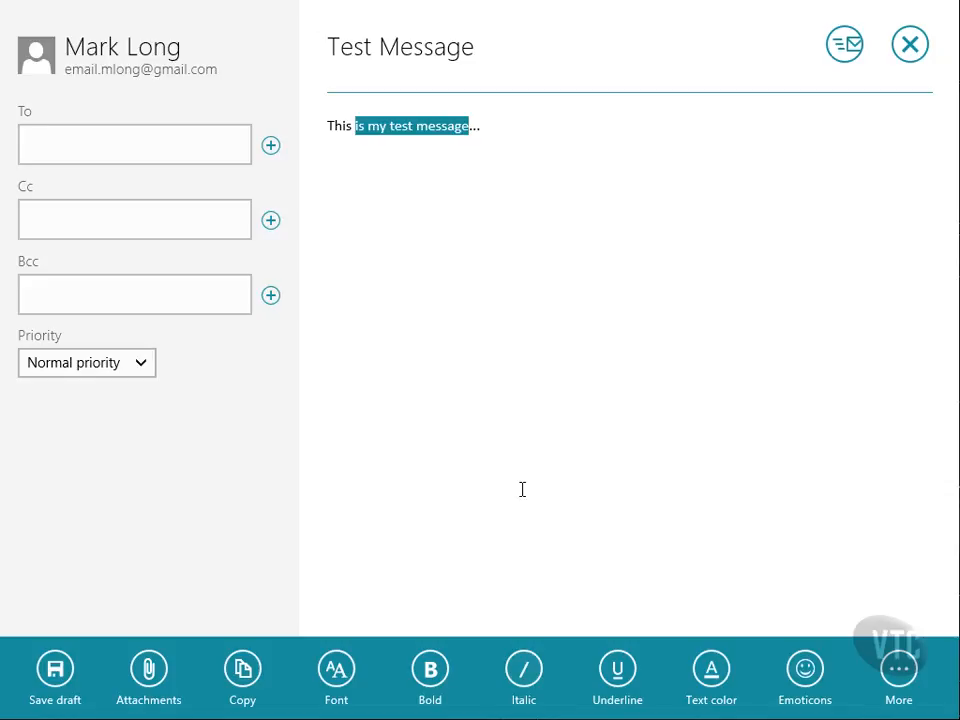
left_click(610, 676)
left_click(592, 470)
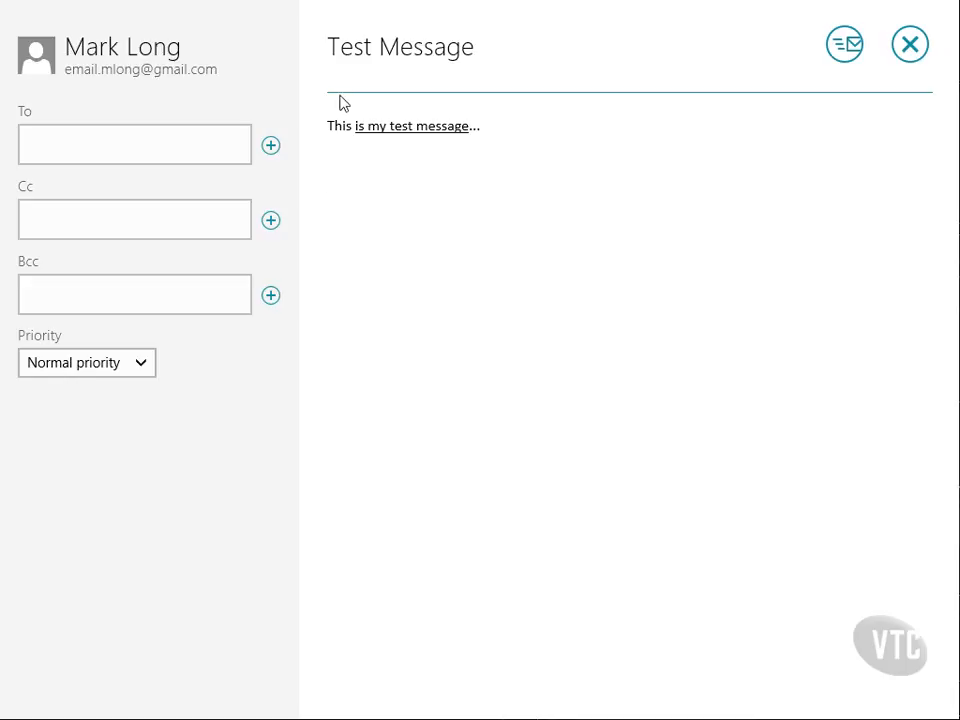
Step: Set the text color of the underlined words "is my test message" to green
left_click_drag(351, 126, 469, 126)
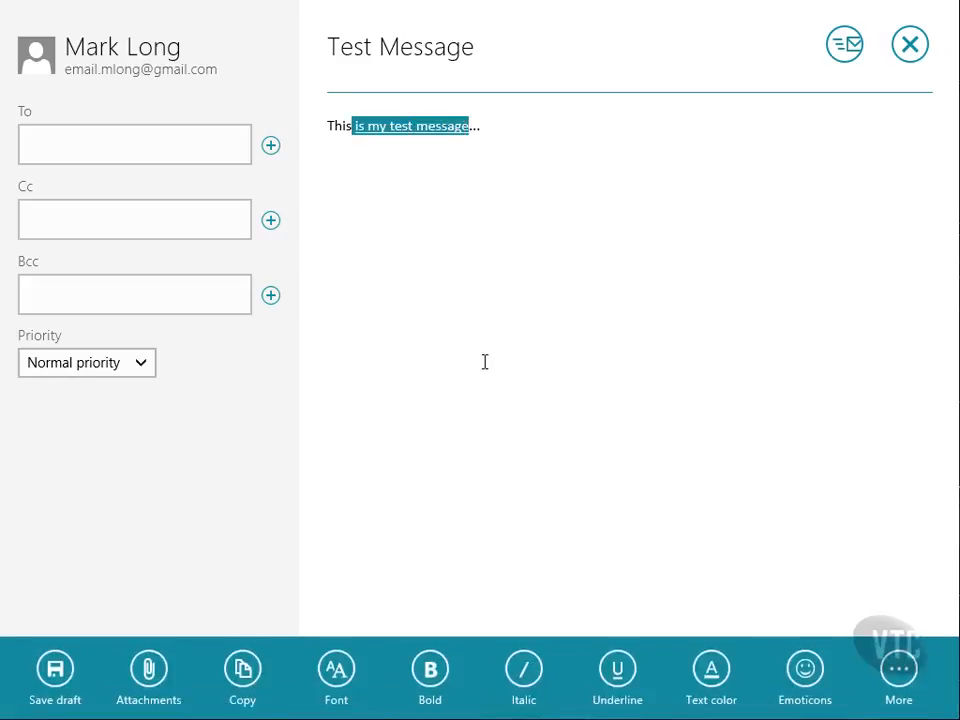
left_click(714, 670)
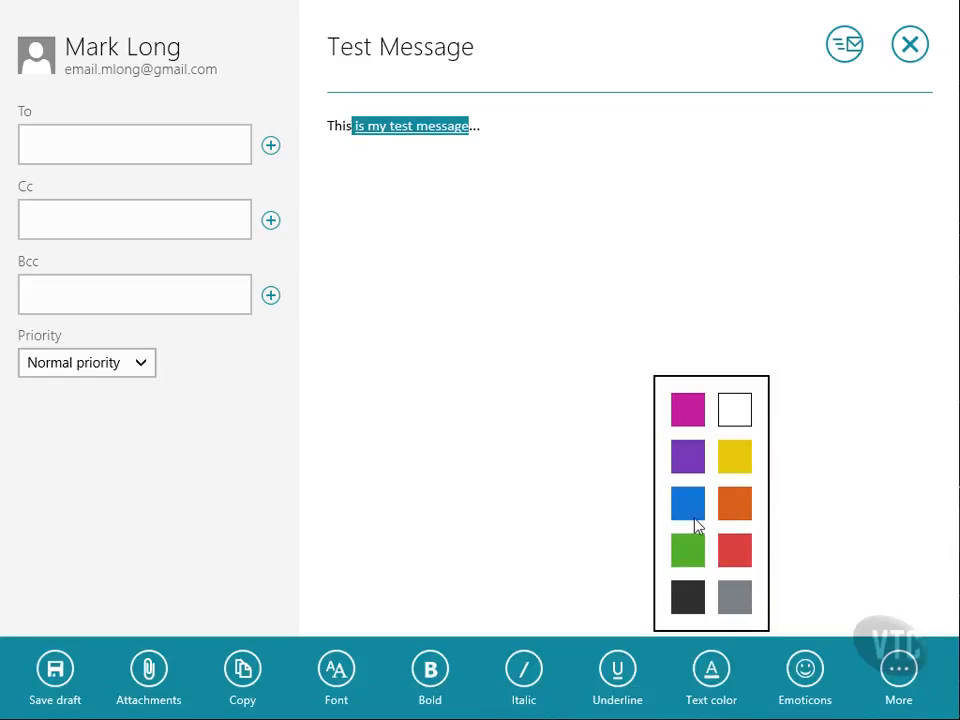
left_click(697, 557)
left_click(643, 461)
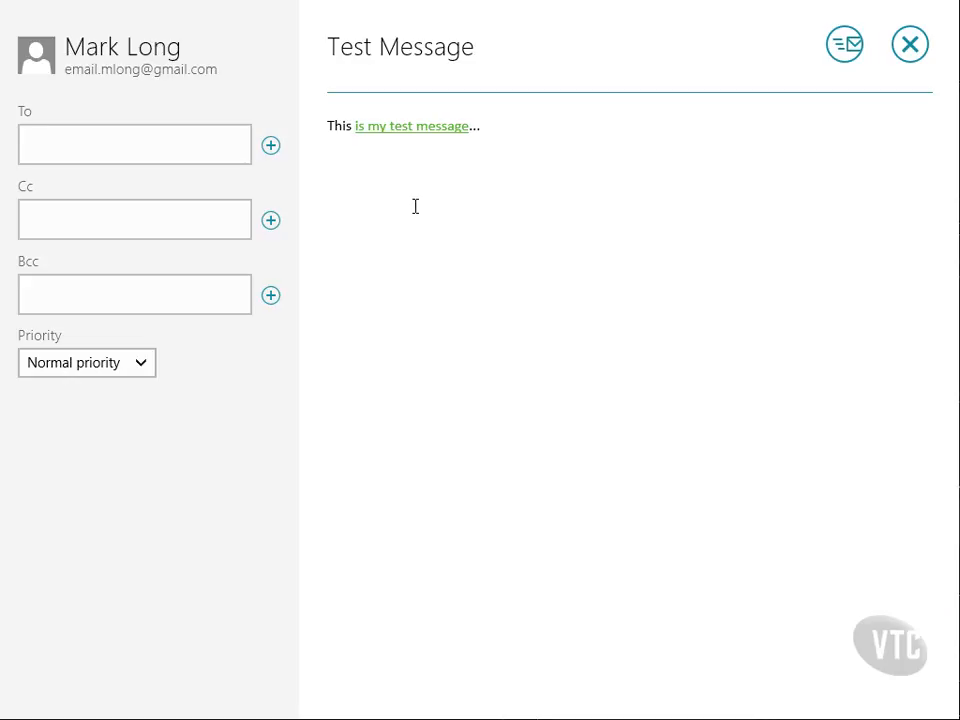
double_click(402, 132)
left_click(476, 293)
right_click(469, 296)
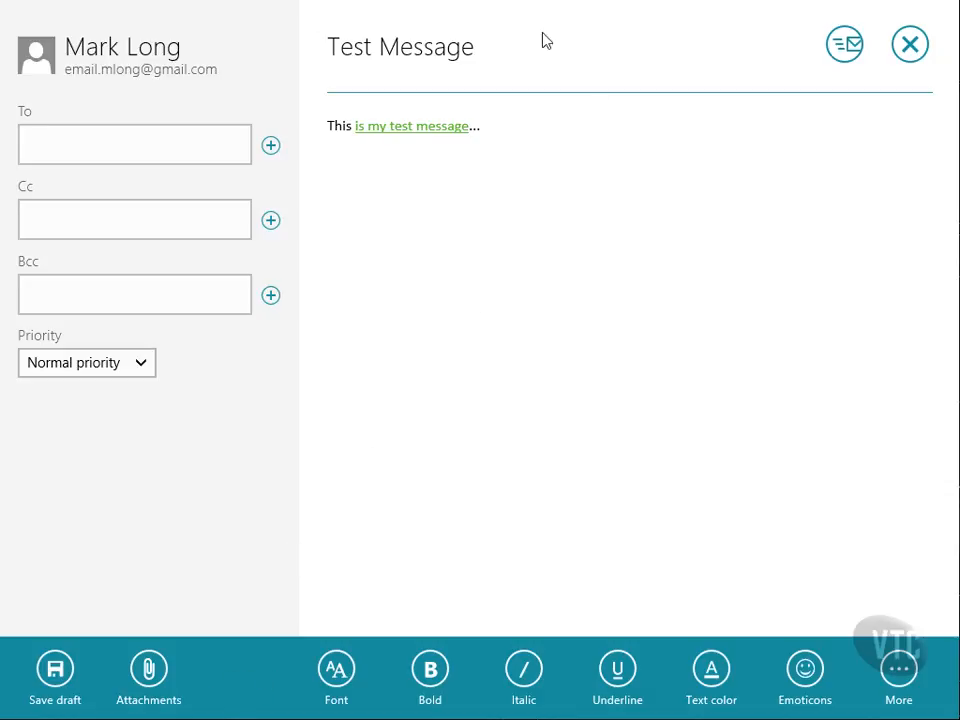
left_click(558, 240)
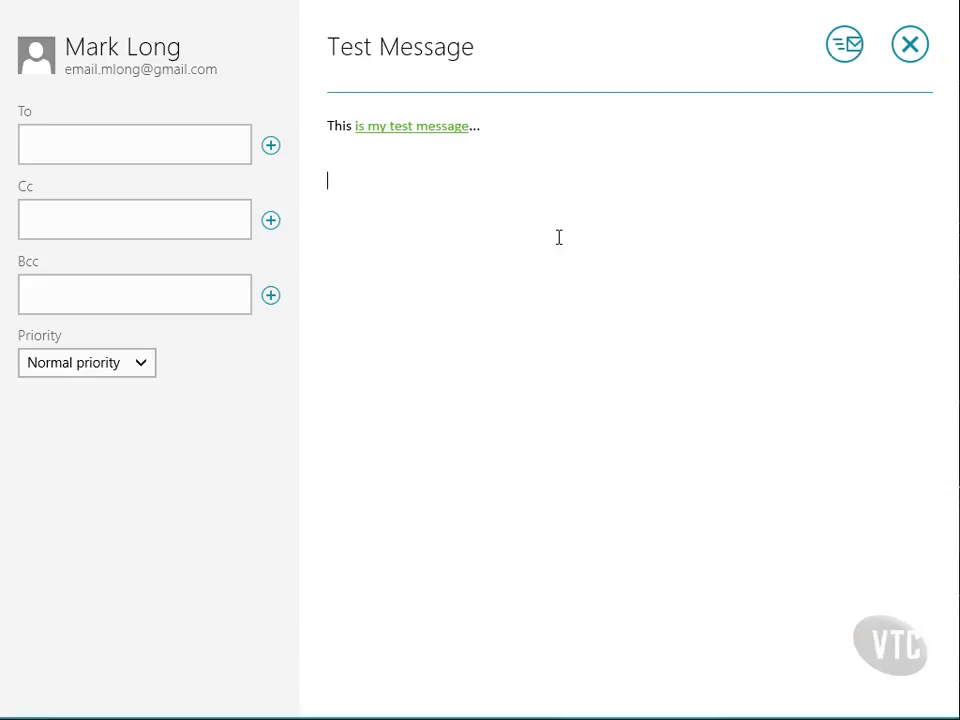
Step: Close the "Test Message" email and delete its draft
left_click(910, 46)
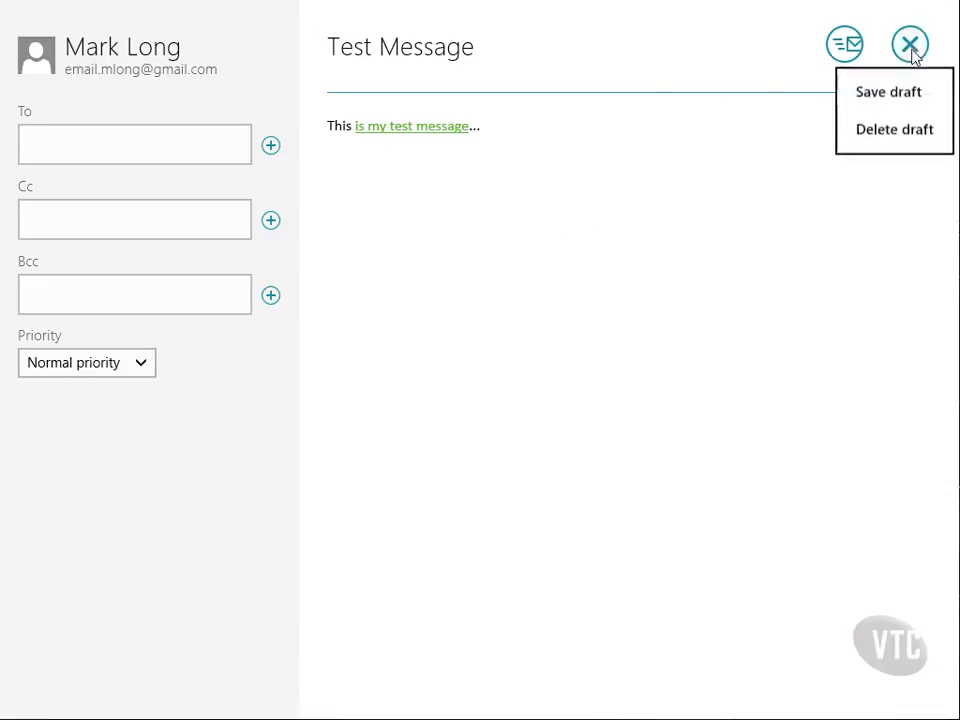
left_click(894, 133)
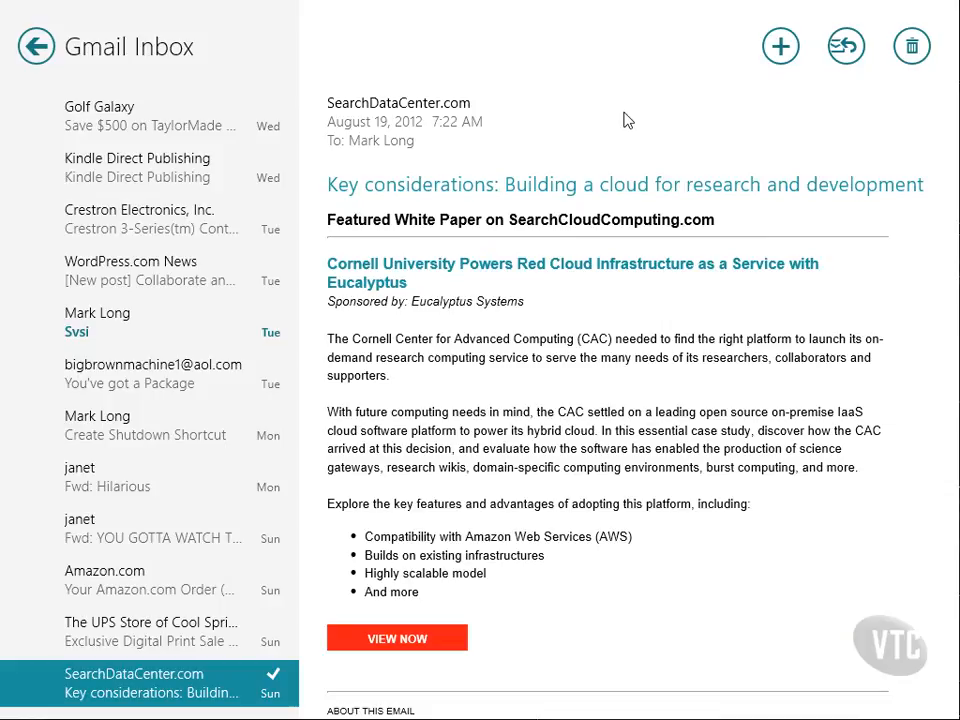
Step: Sync the Gmail inbox, and close the Mail app to return to the Start screen
right_click(575, 162)
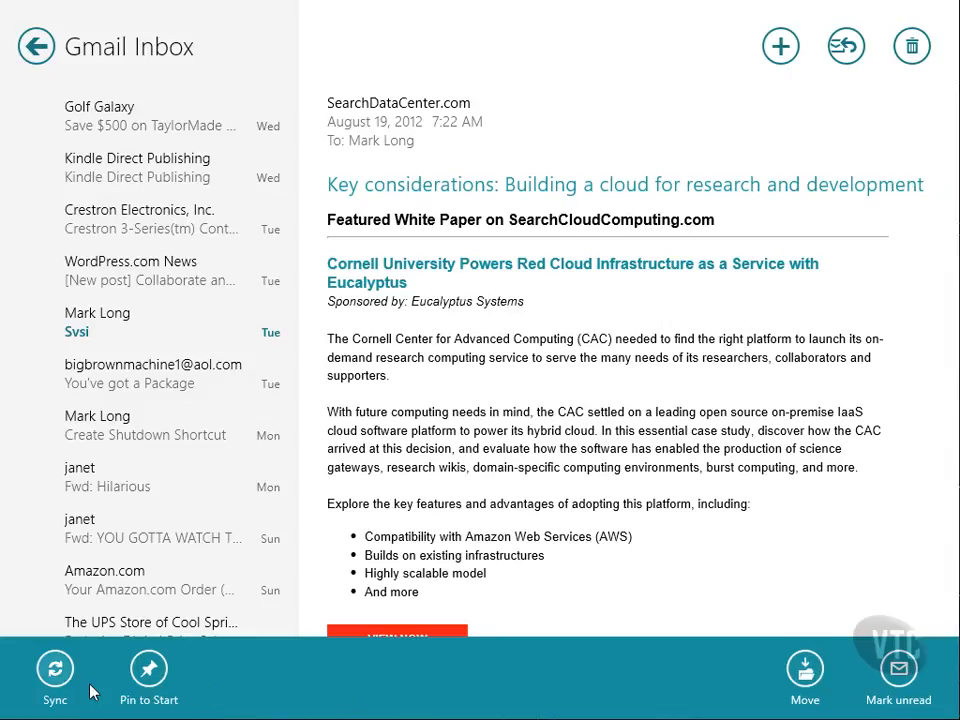
left_click(56, 676)
left_click(540, 107)
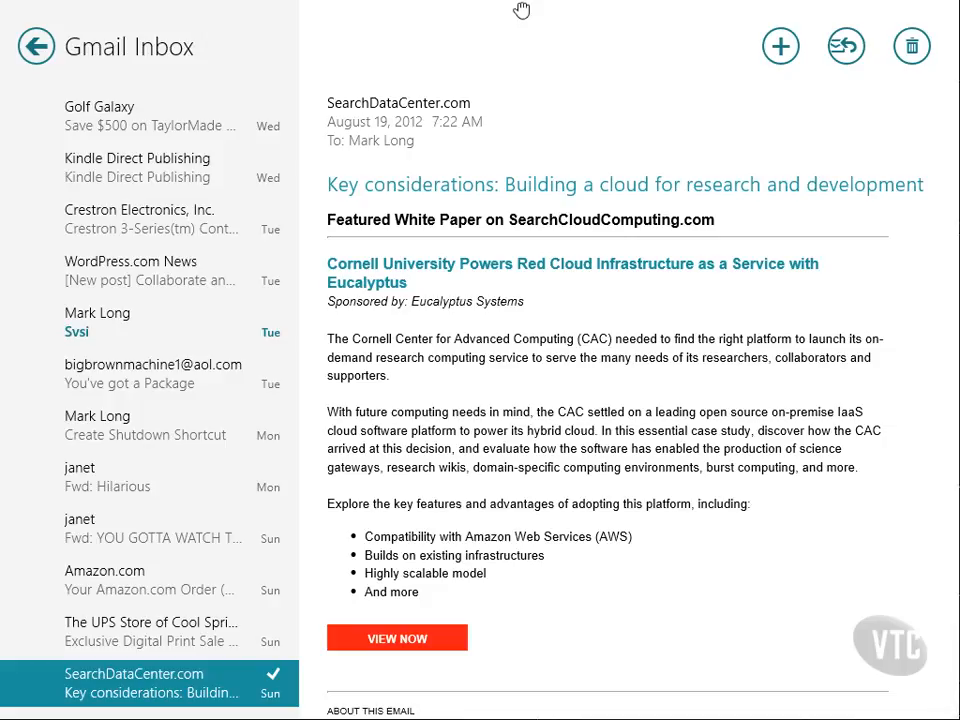
left_click_drag(521, 10, 486, 712)
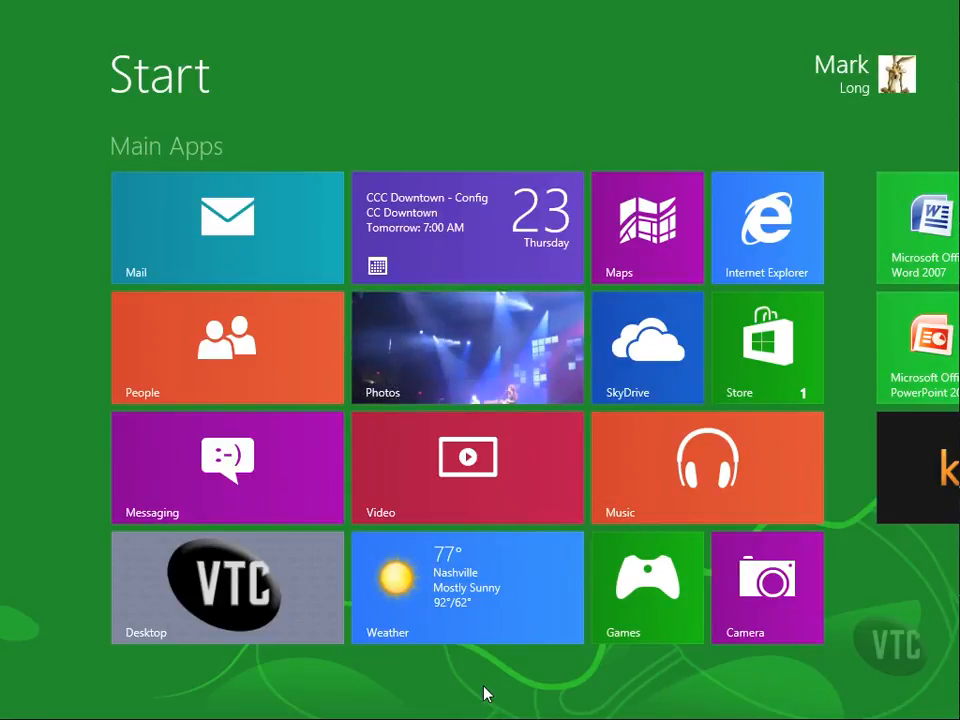
Step: Open the Calendar app, look through September 2012 and August 2012, and close the app
left_click(462, 246)
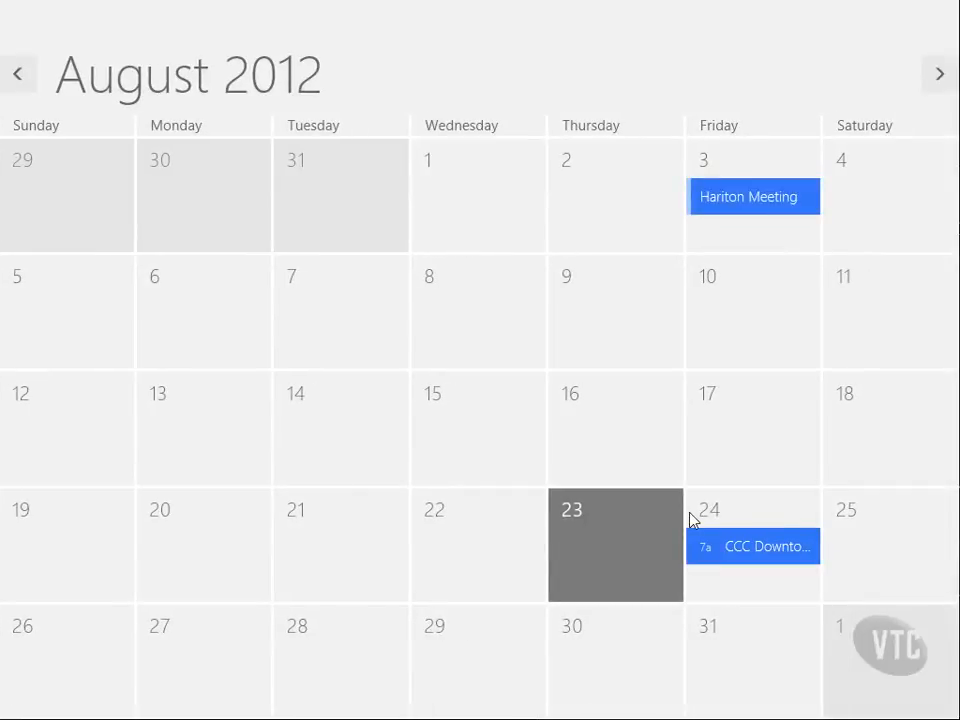
left_click(940, 75)
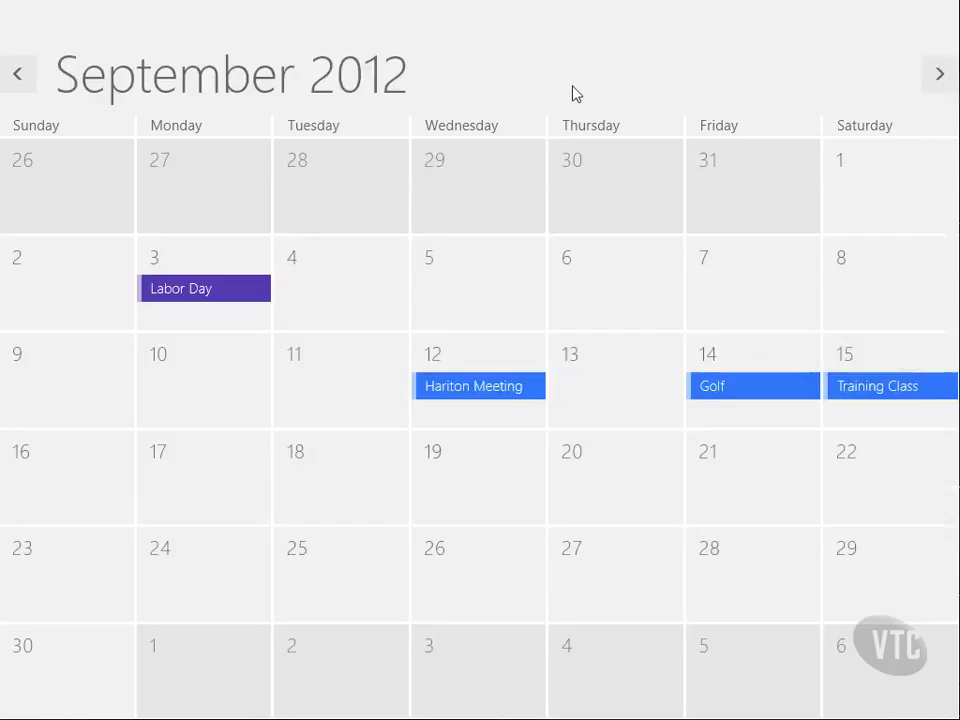
left_click(19, 74)
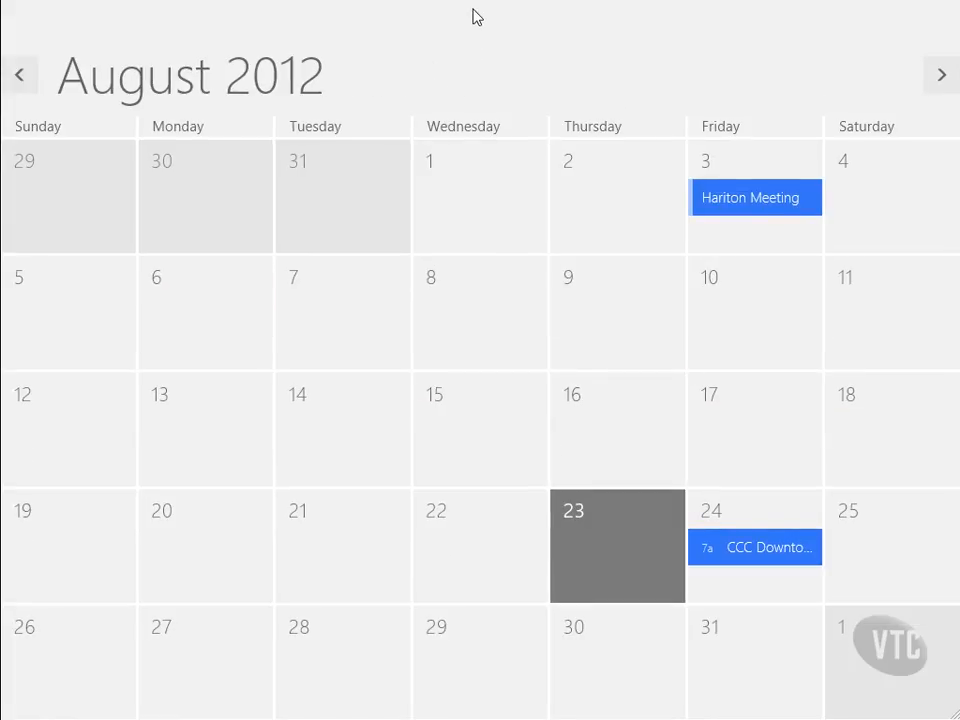
left_click_drag(477, 13, 465, 712)
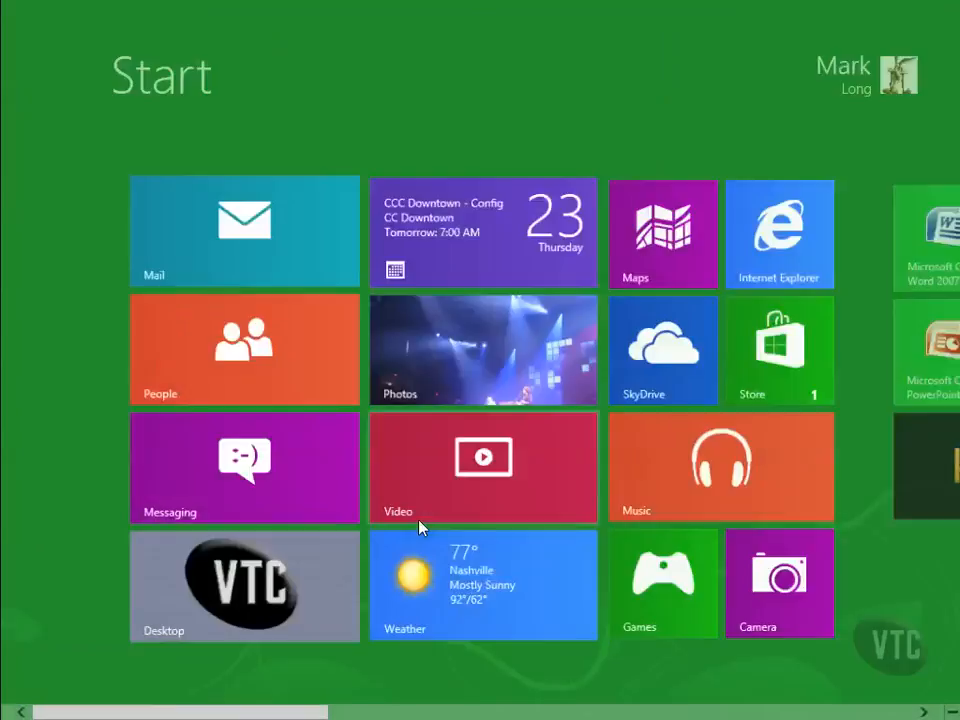